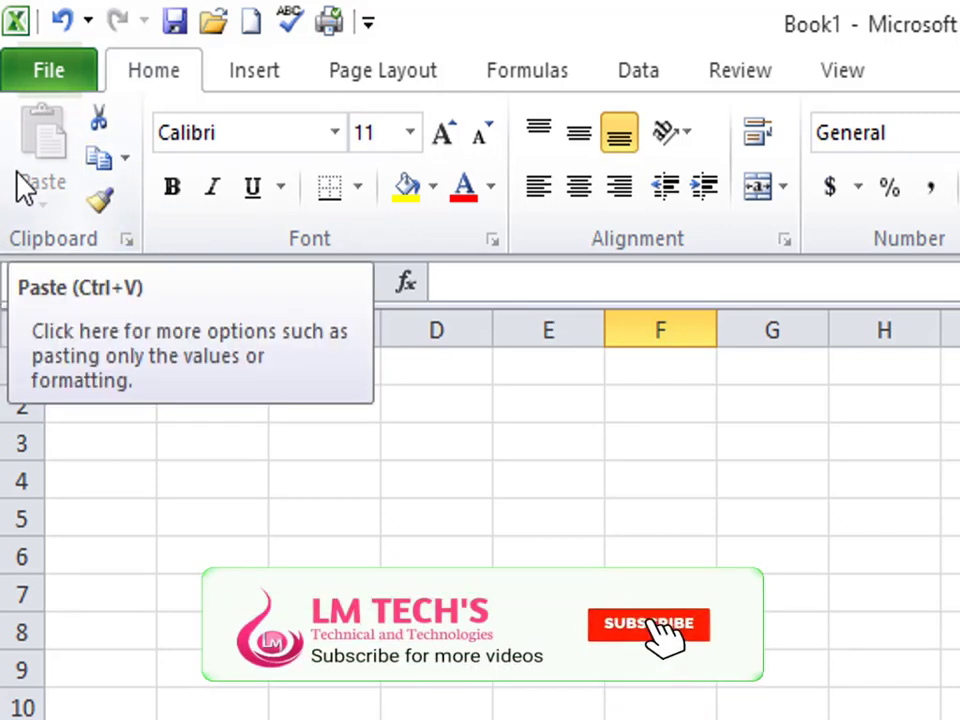
# - Enter the text LM TECHS in cell B1
pyautogui.click(272, 470)
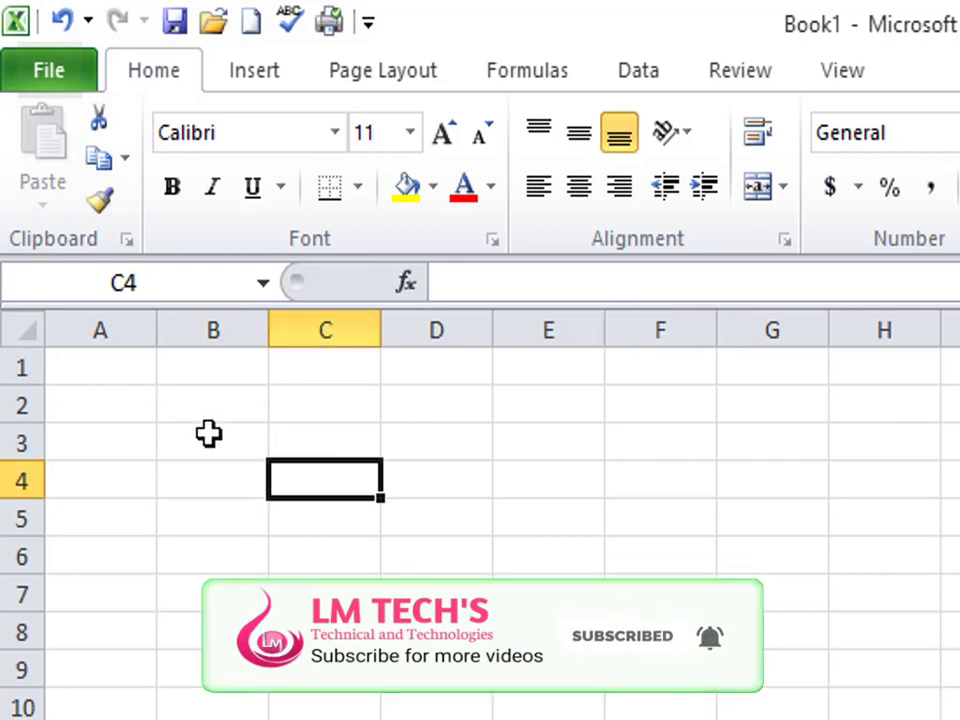
pyautogui.click(206, 376)
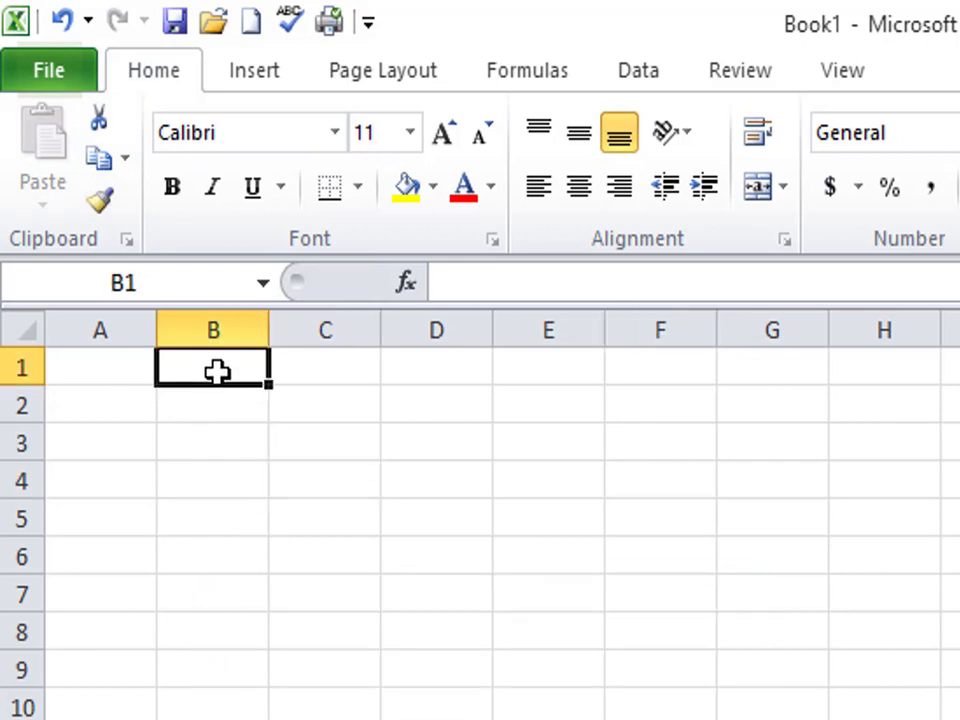
pyautogui.write('L')
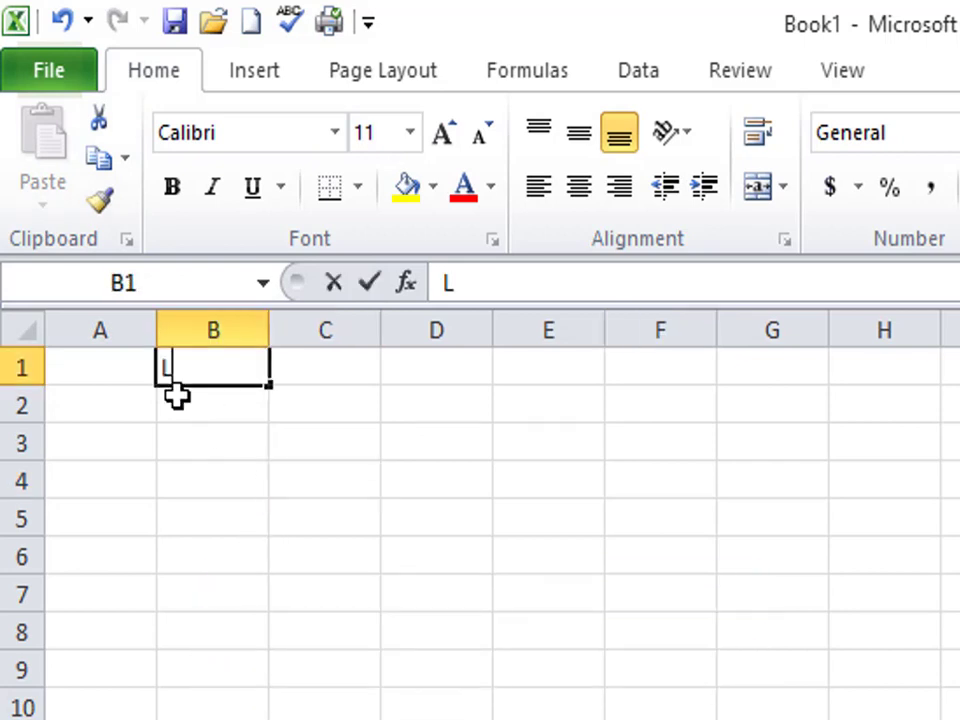
pyautogui.write('M TECH')
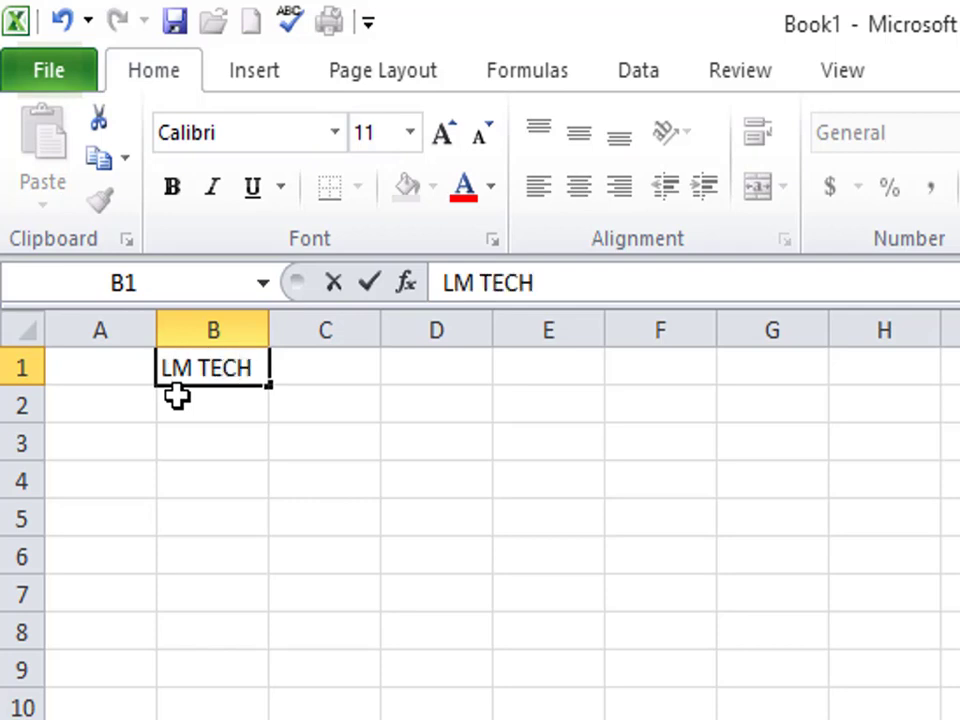
pyautogui.write('S')
pyautogui.click(253, 568)
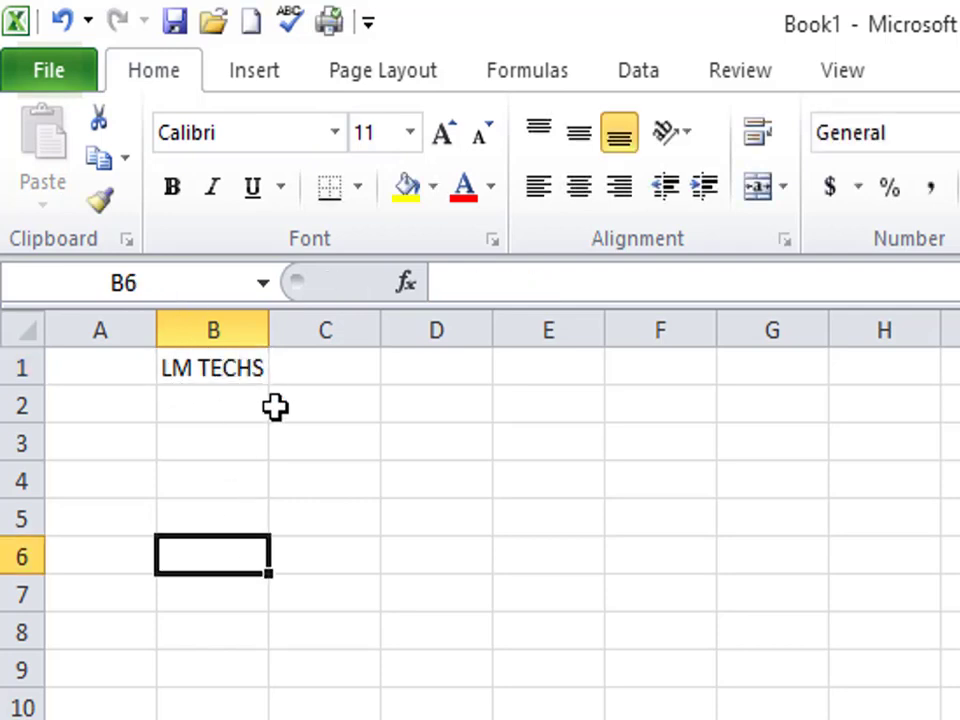
pyautogui.click(253, 371)
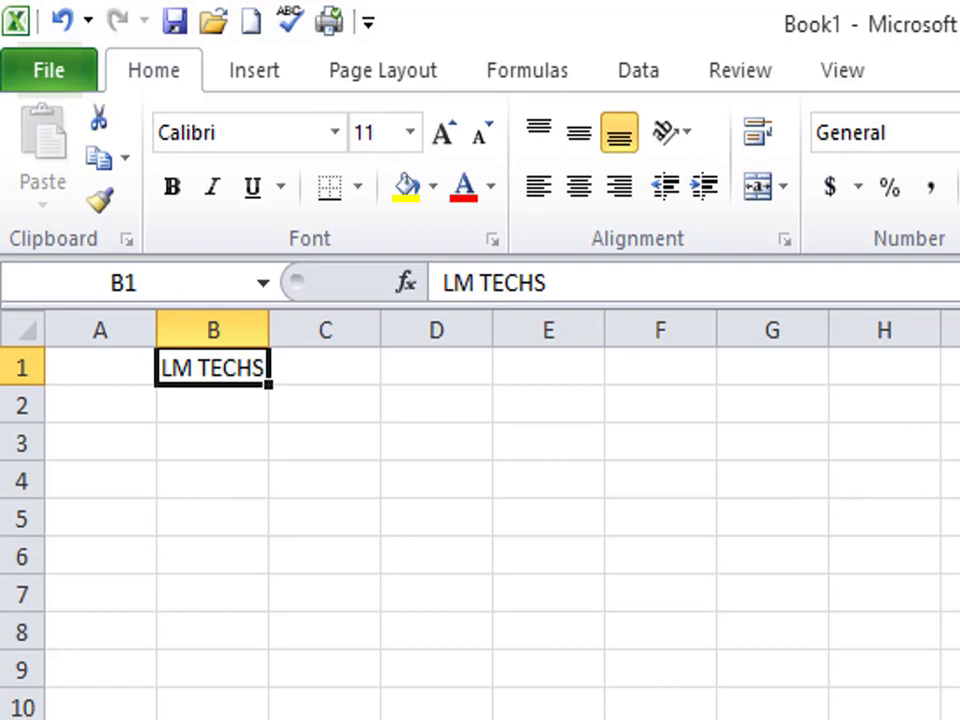
pyautogui.click(710, 372)
pyautogui.click(800, 373)
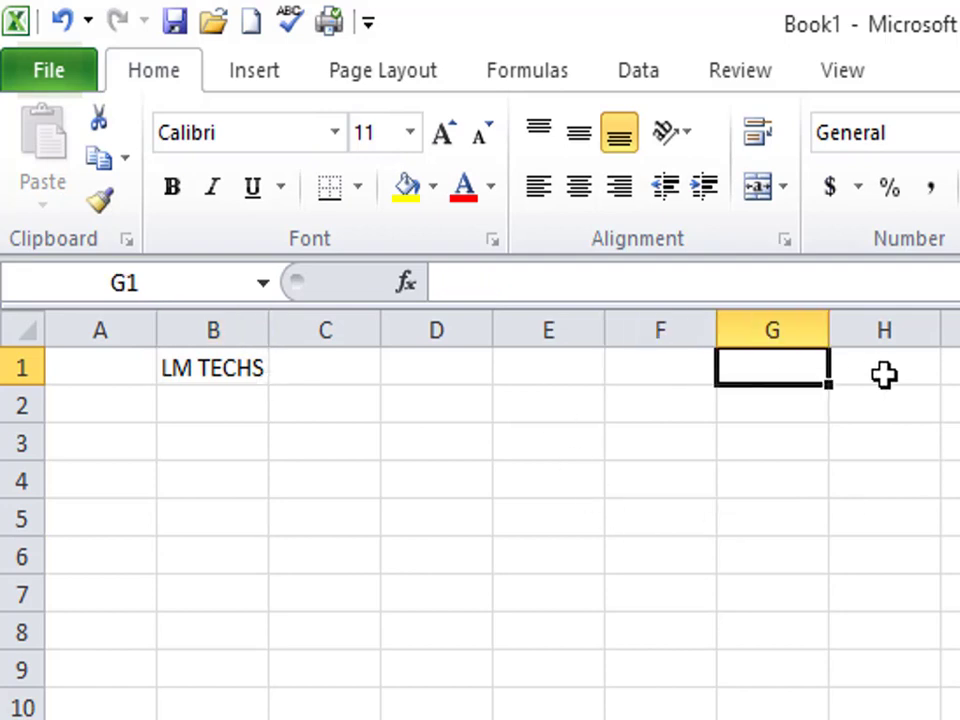
pyautogui.click(884, 374)
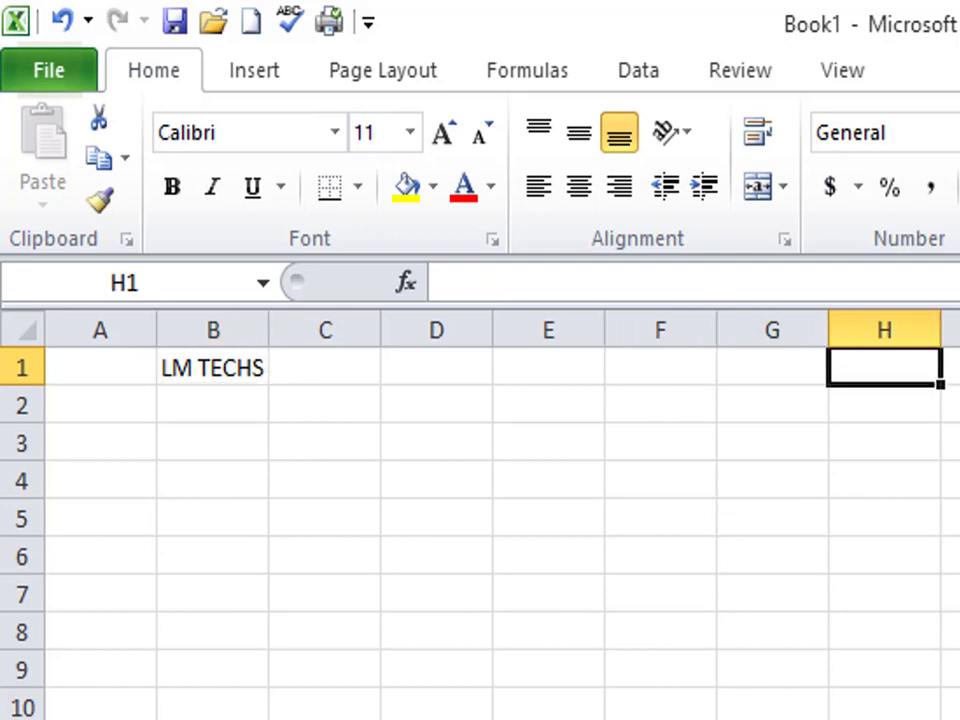
pyautogui.click(486, 392)
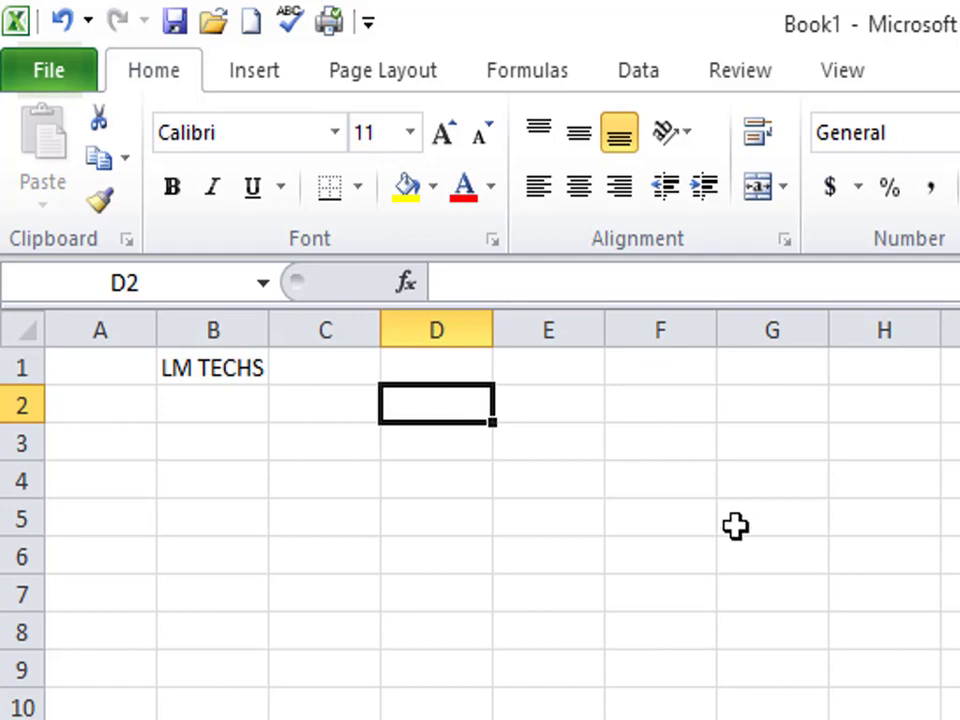
# - Copy the LM TECHS text from cell B1 and paste it into cell H1
pyautogui.click(230, 371)
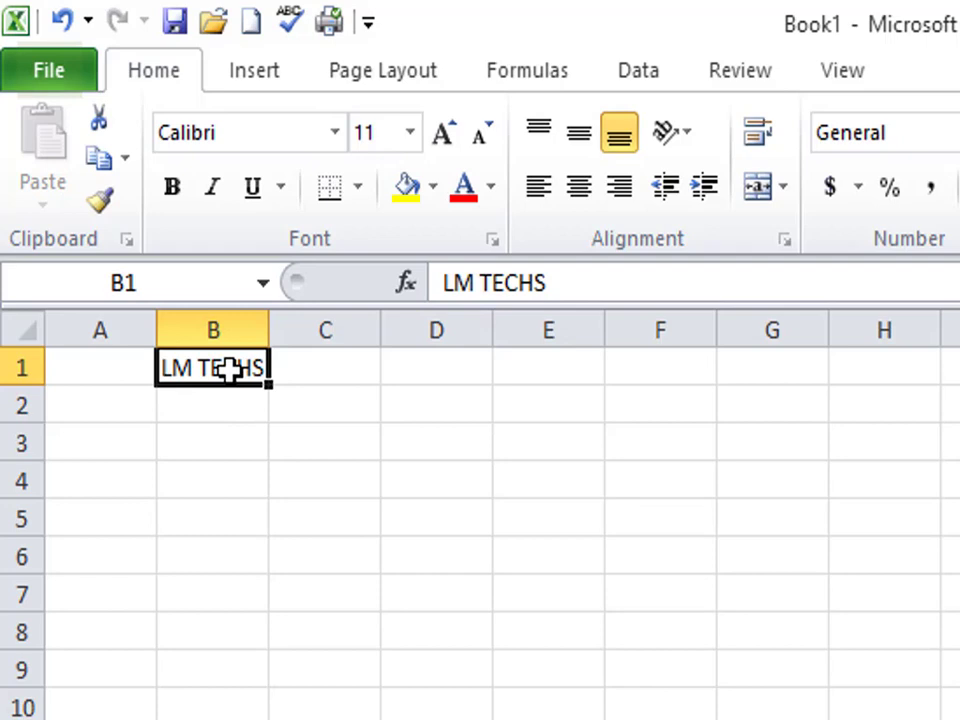
pyautogui.click(100, 165)
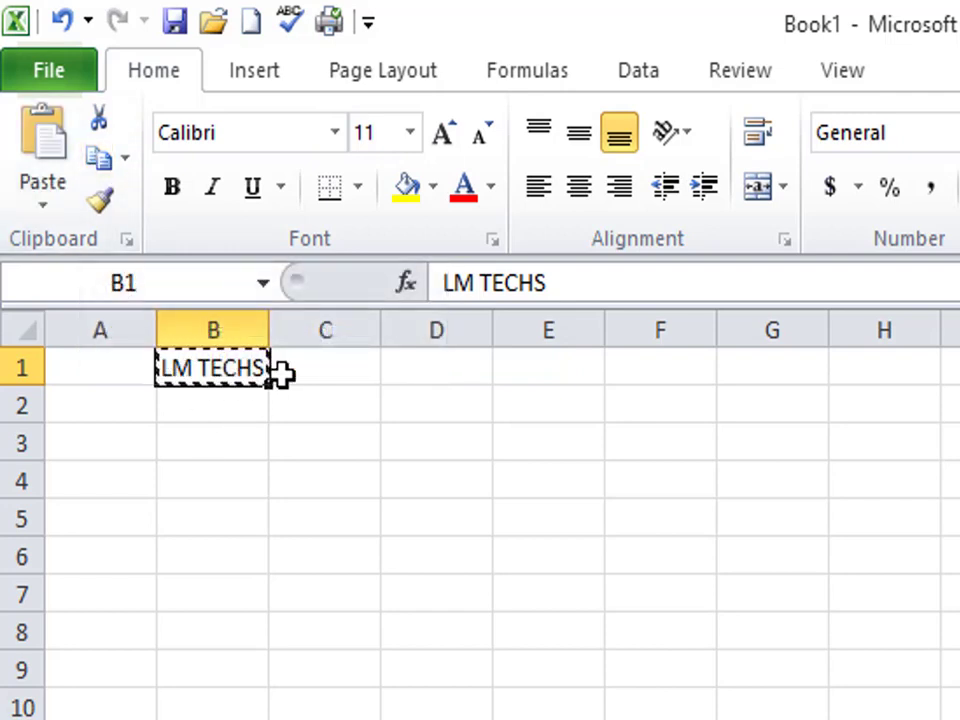
pyautogui.click(875, 369)
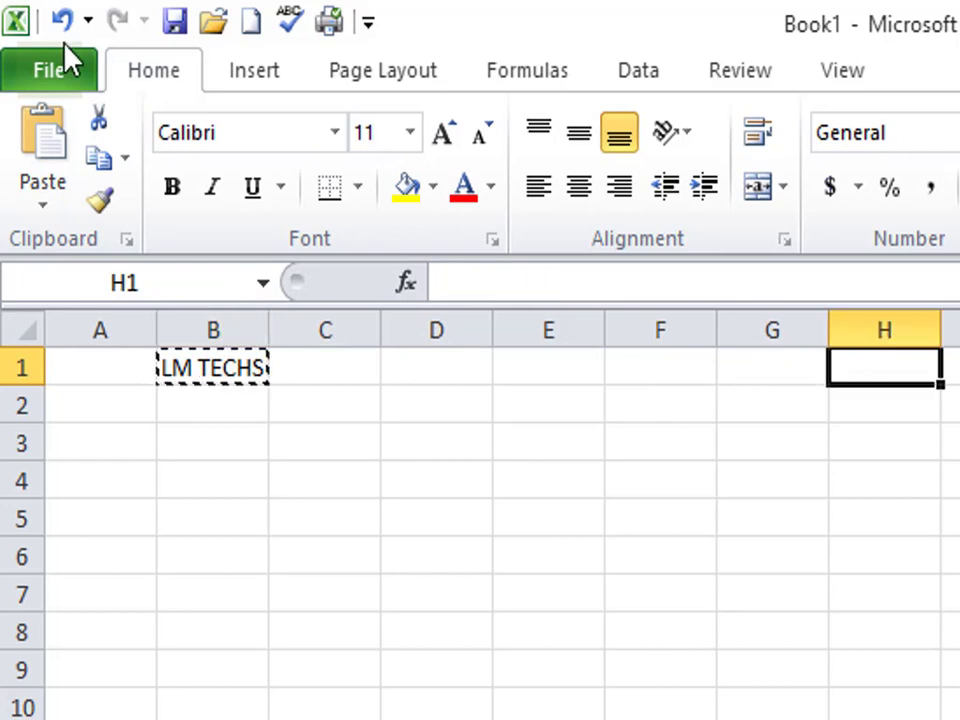
pyautogui.click(40, 150)
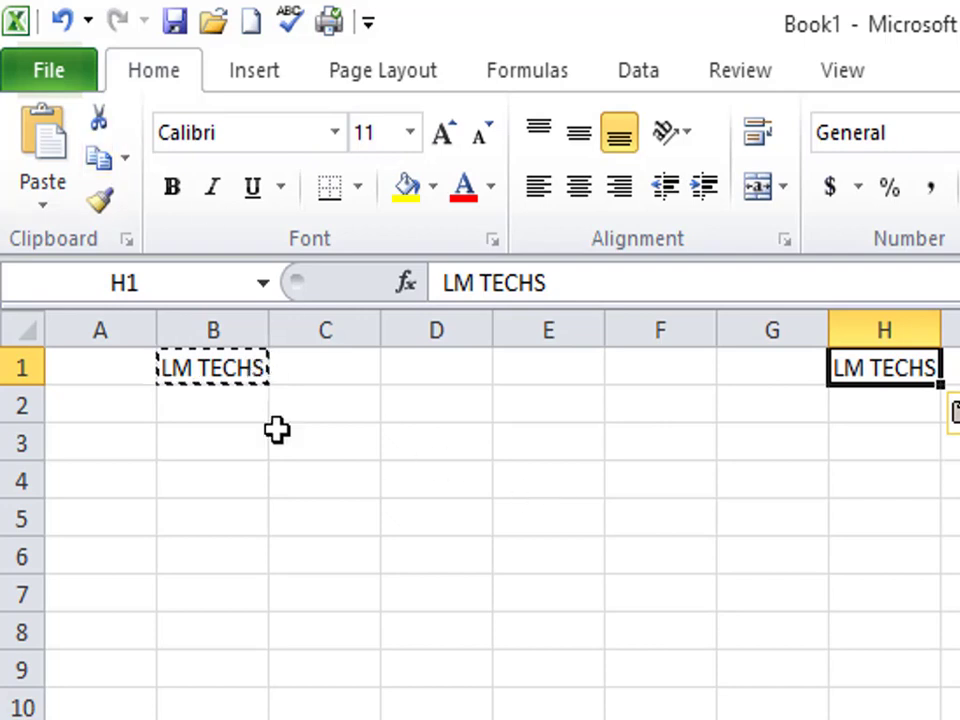
# - Copy cell B1 again, paste it into cells E3 and M4, and end copy mode
pyautogui.click(212, 369)
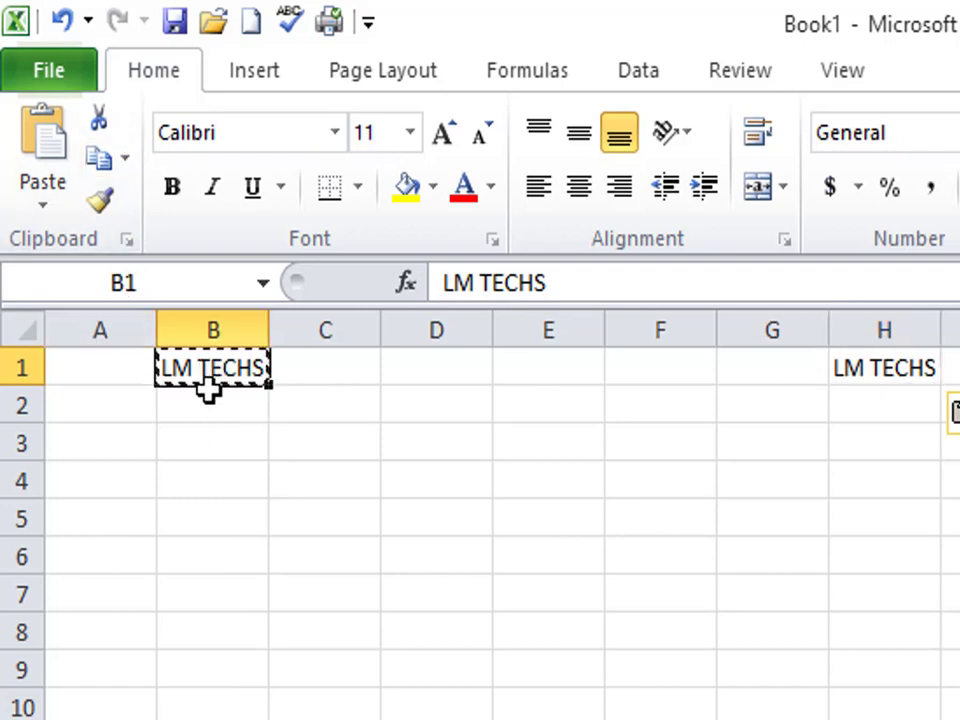
pyautogui.hotkey('ctrl', 'c')
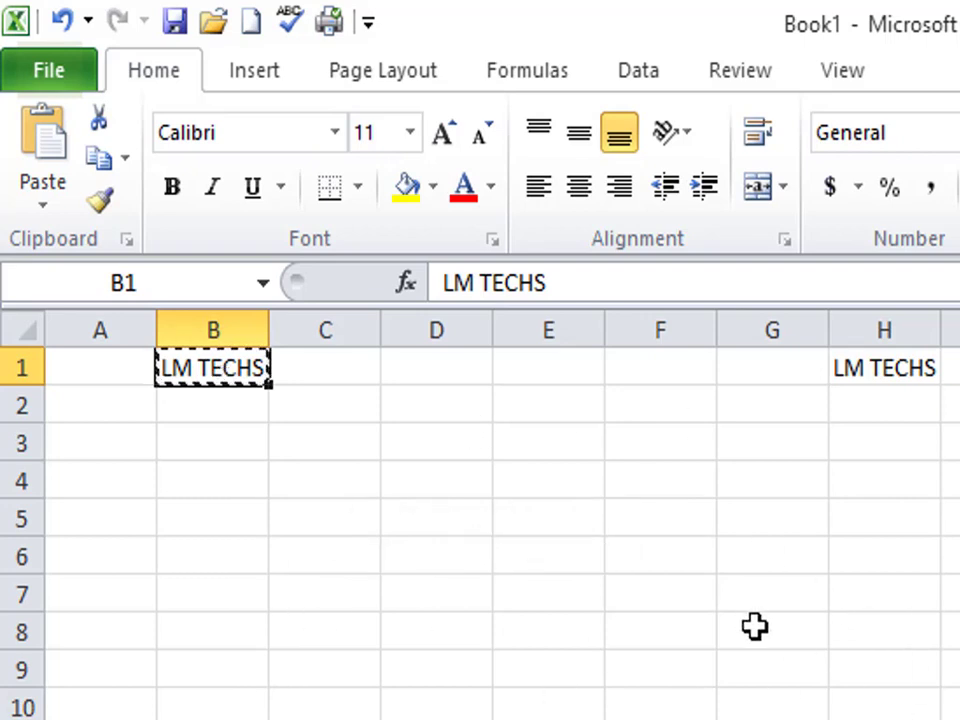
pyautogui.click(553, 447)
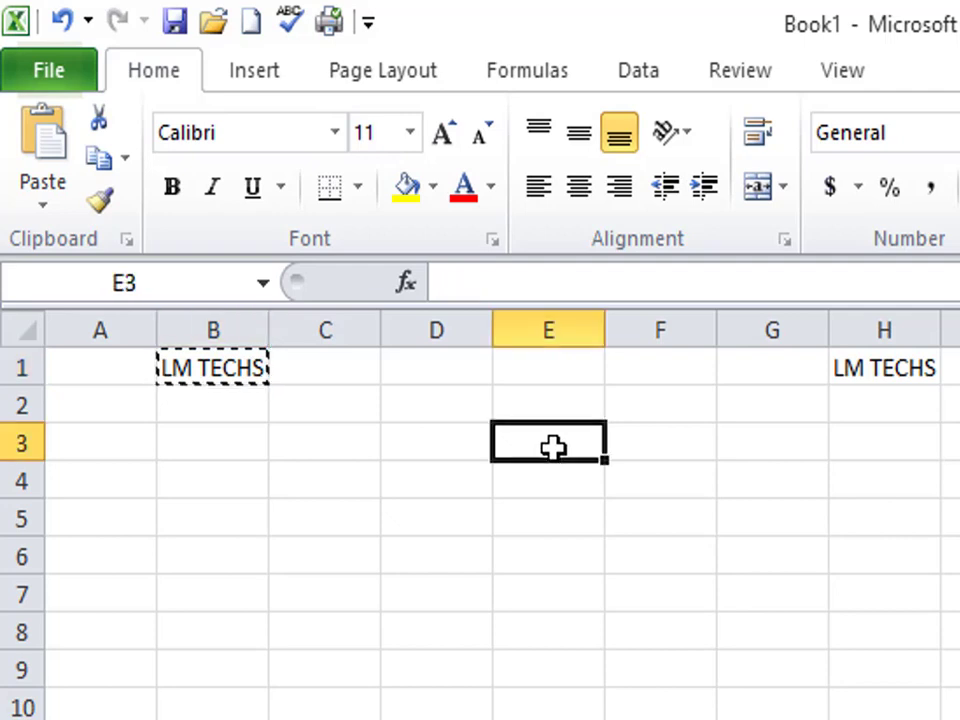
pyautogui.hotkey('ctrl', 'v')
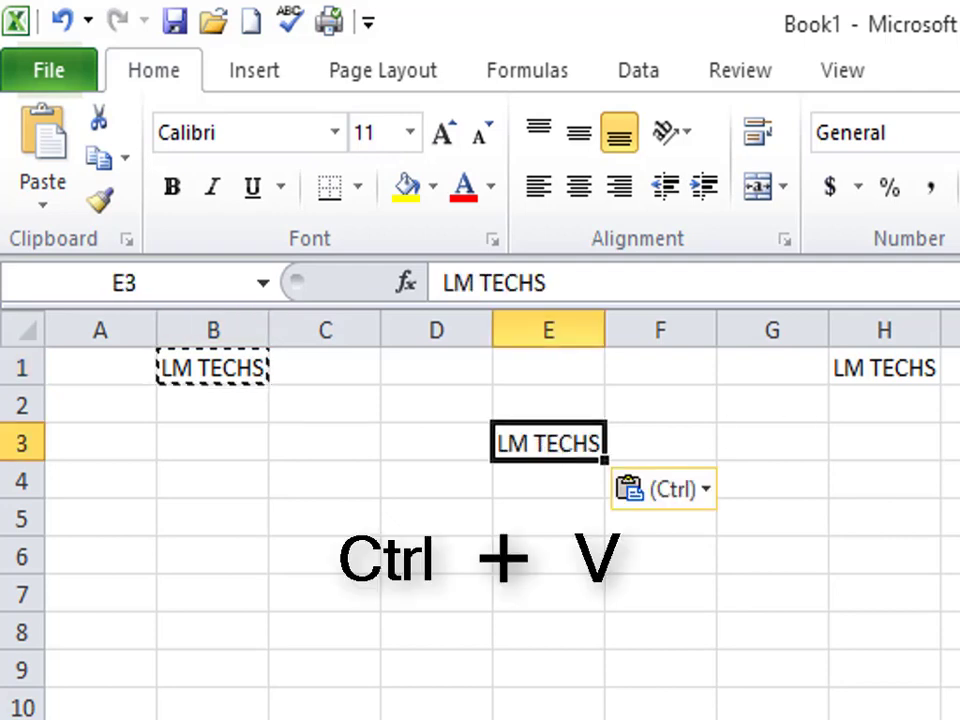
pyautogui.click(958, 481)
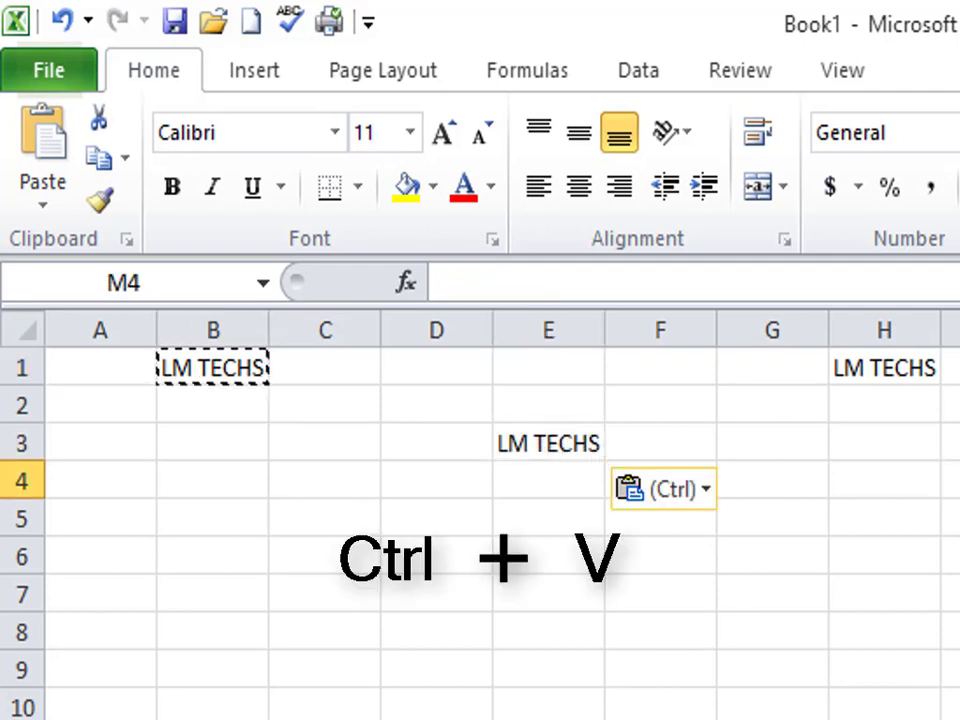
pyautogui.hotkey('ctrl', 'v')
pyautogui.click(958, 405)
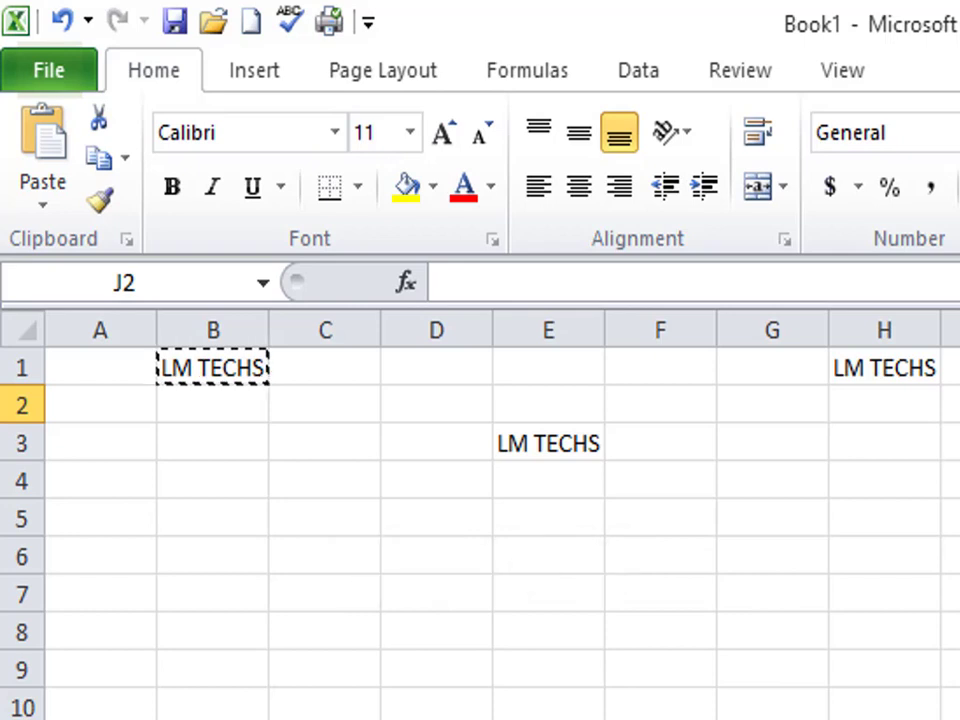
pyautogui.click(752, 606)
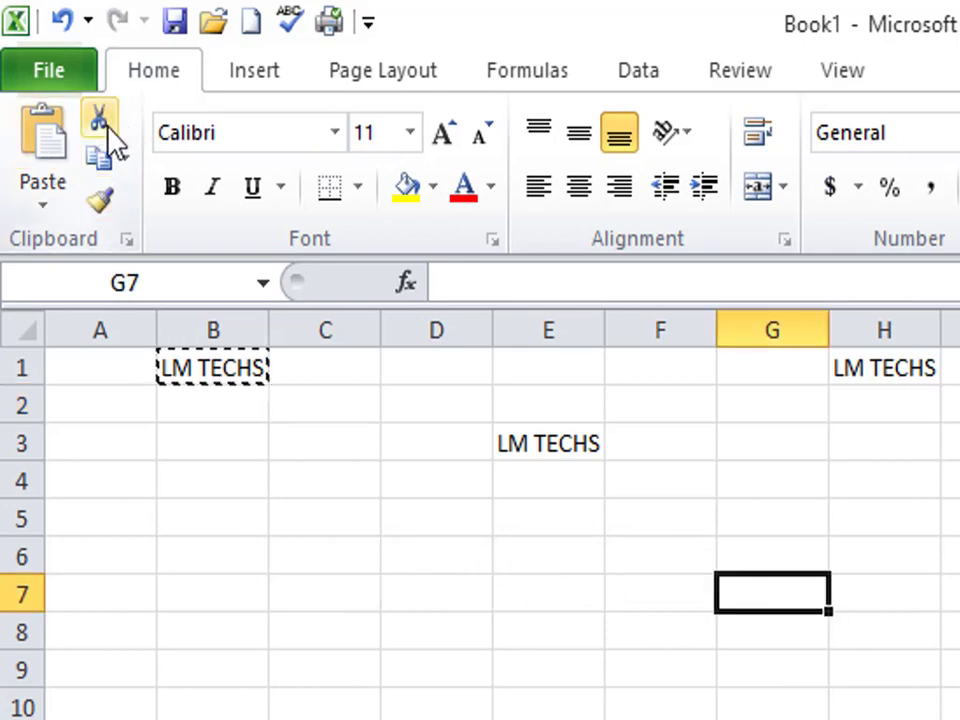
pyautogui.click(213, 719)
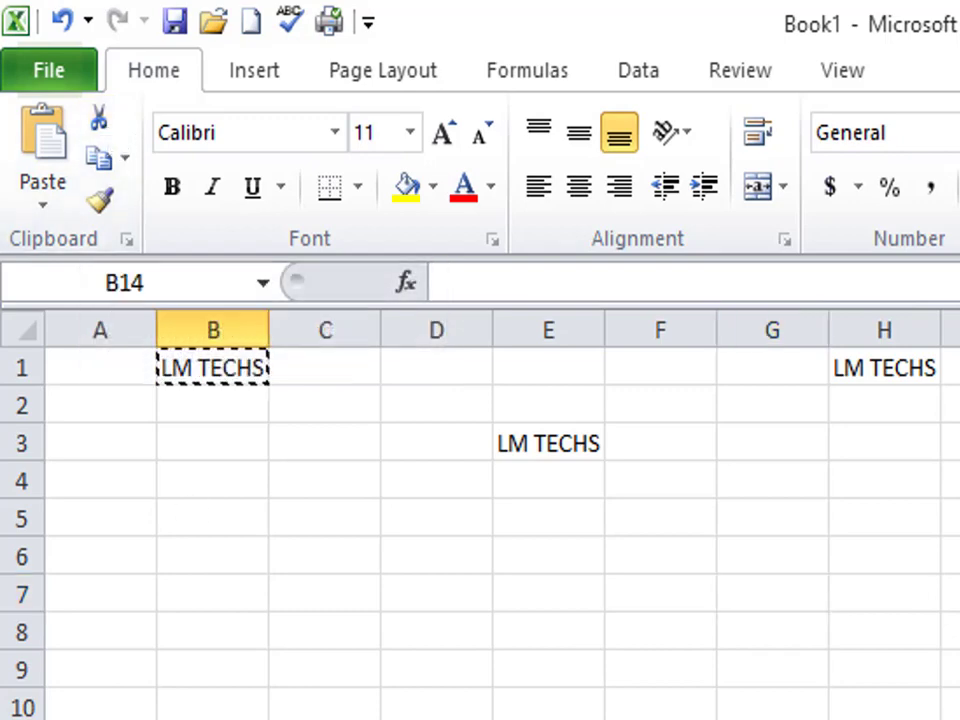
pyautogui.press('Escape')
# - Enter the text EDUCATION in cell B7
pyautogui.click(246, 604)
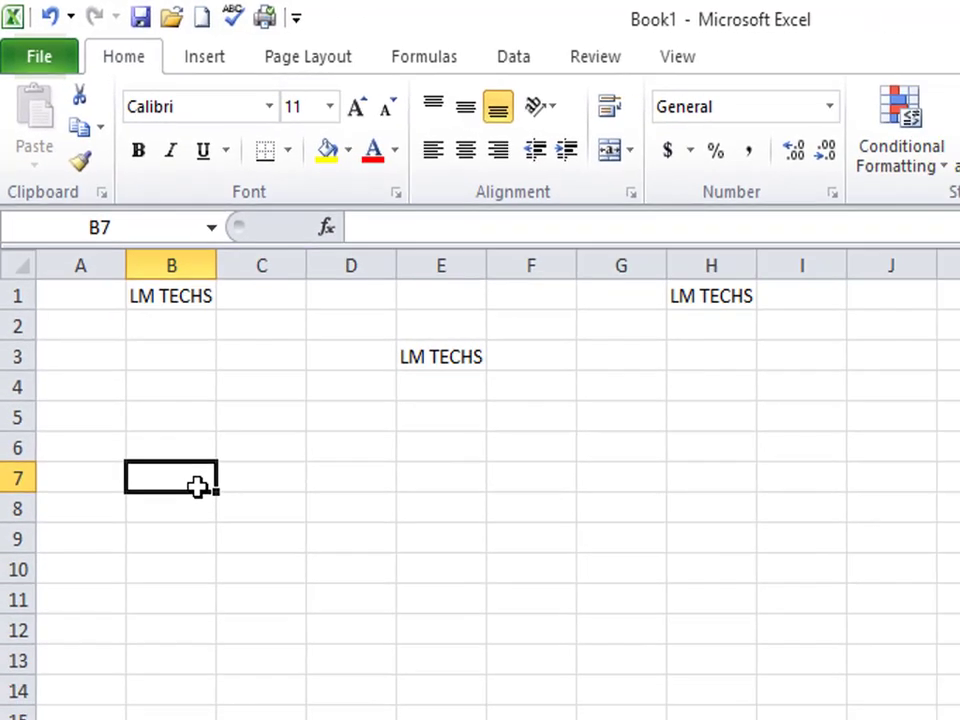
pyautogui.write('EDUCATION')
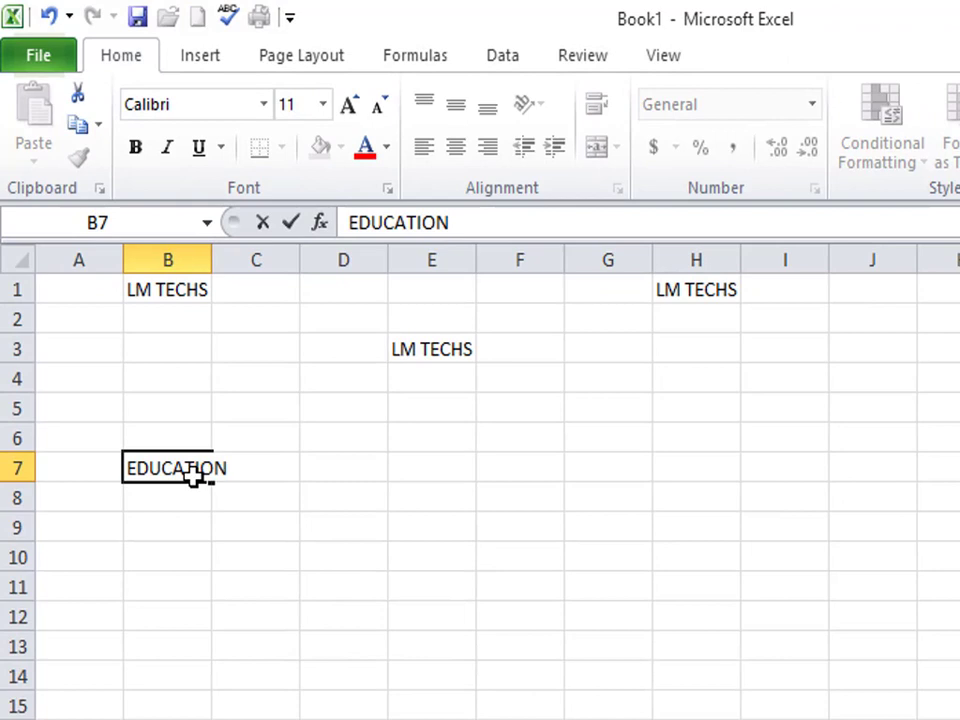
pyautogui.click(294, 516)
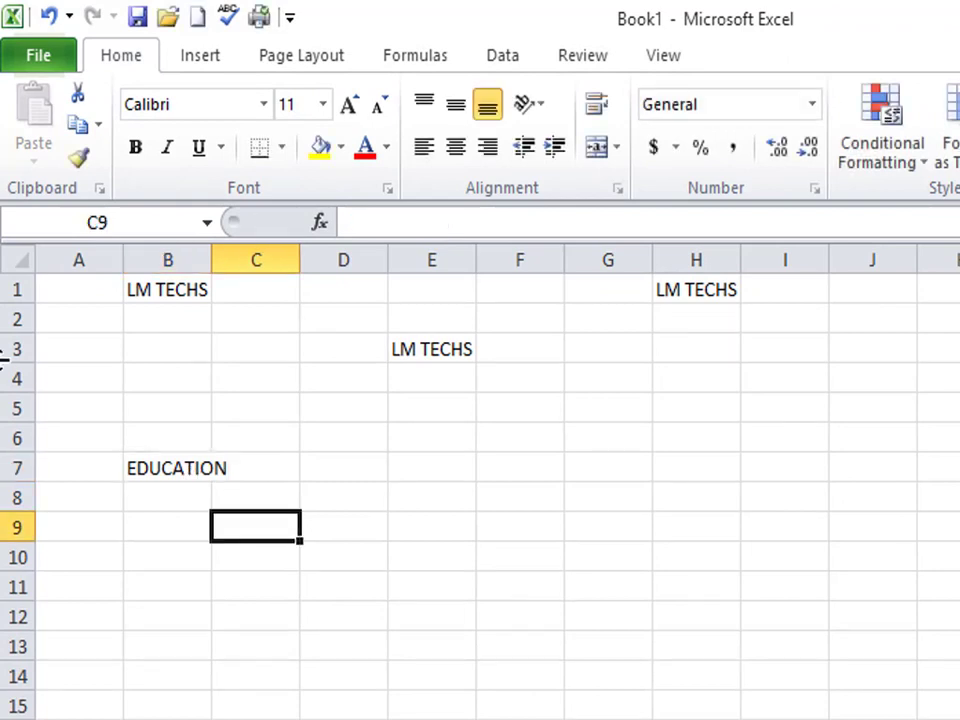
# - Move the EDUCATION text from cell B7 to cell I1 by cutting and pasting it
pyautogui.click(148, 472)
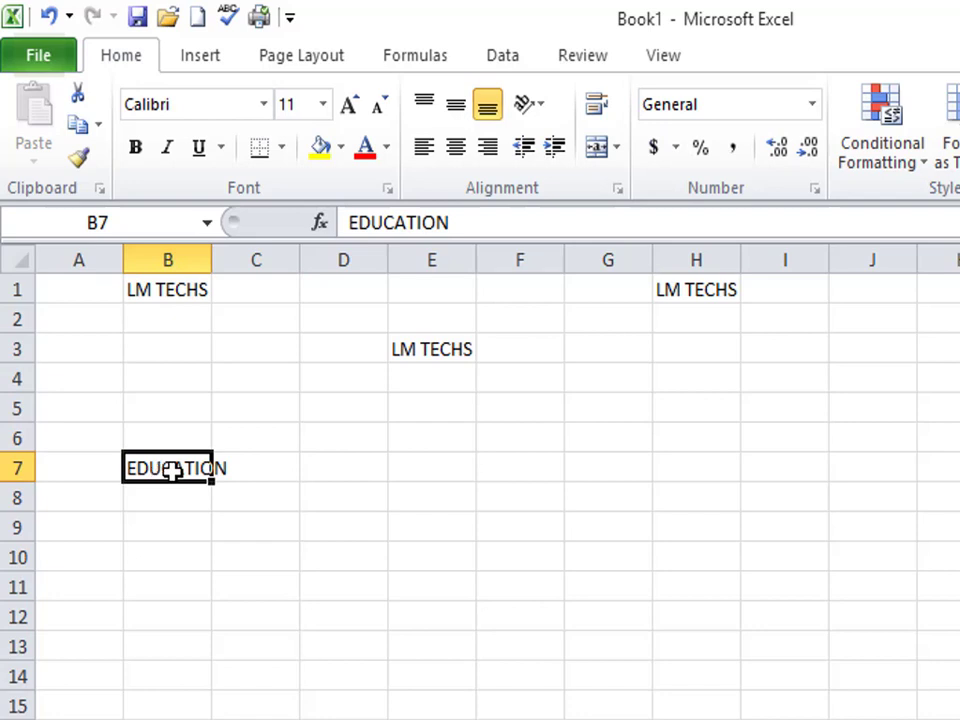
pyautogui.click(78, 97)
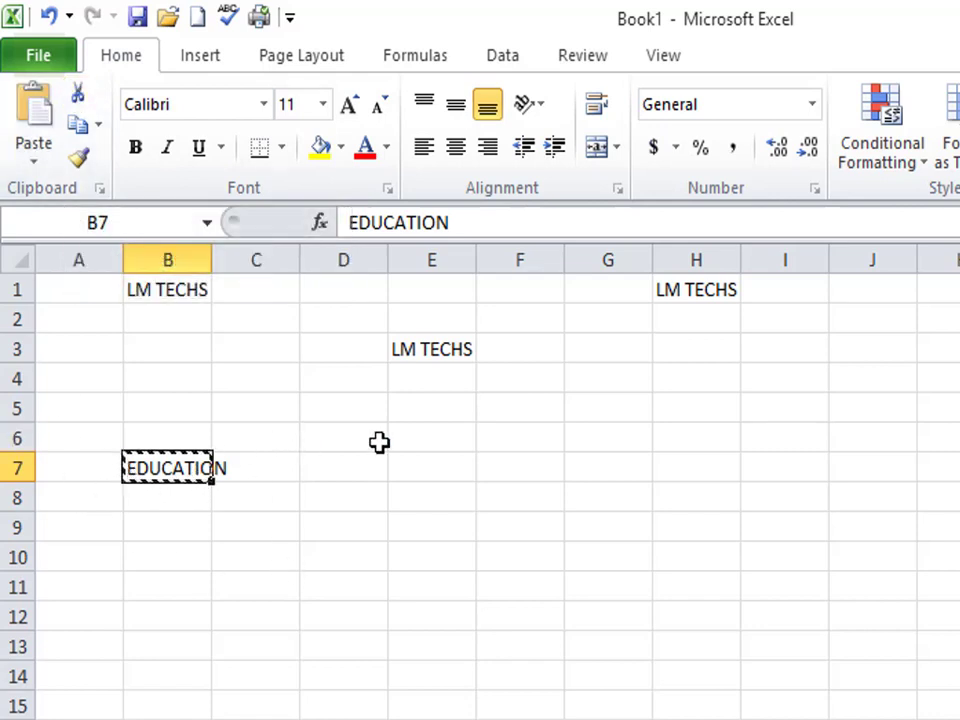
pyautogui.click(755, 292)
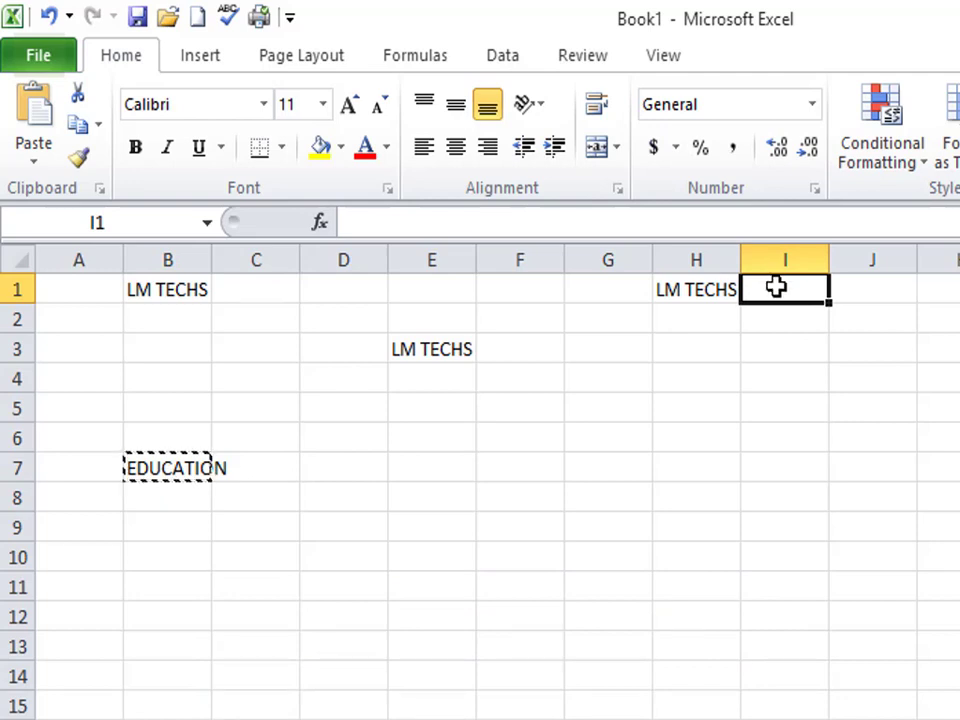
pyautogui.click(40, 130)
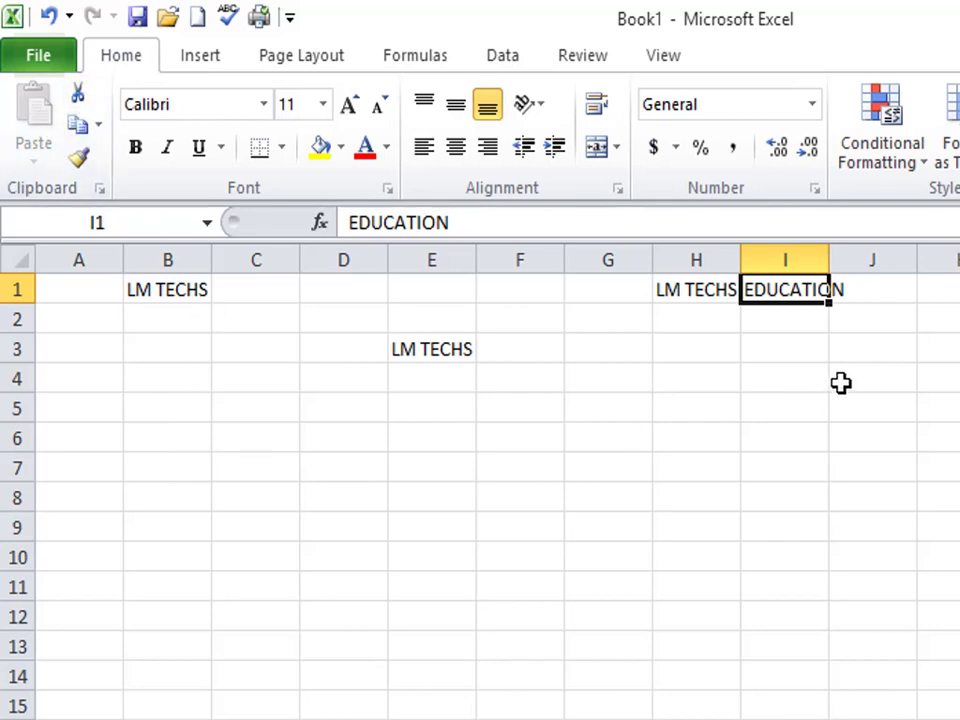
pyautogui.click(668, 493)
pyautogui.click(305, 488)
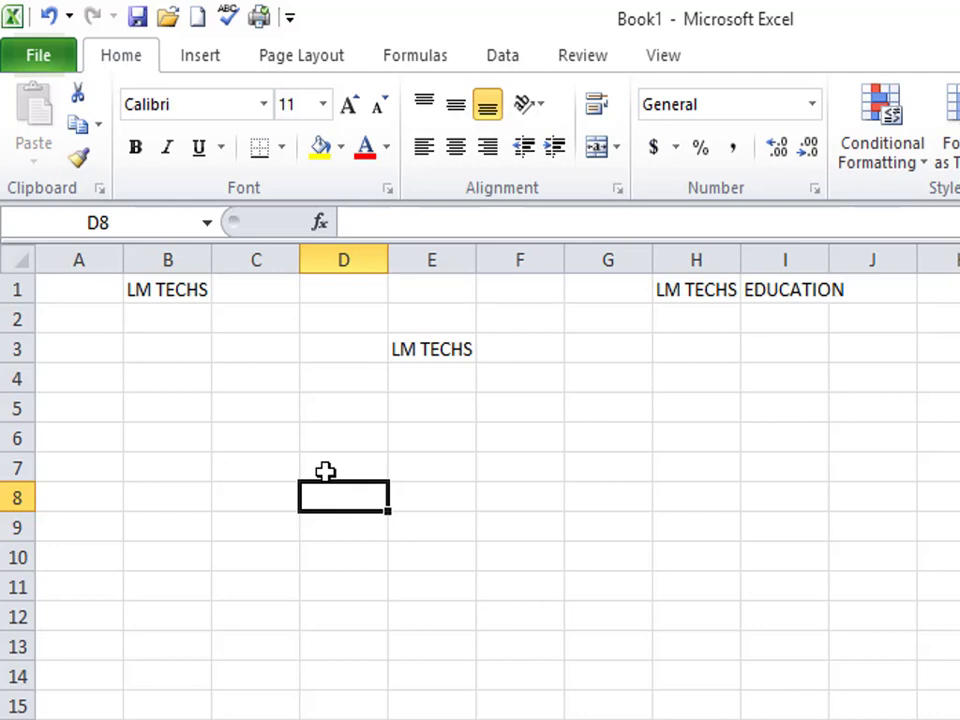
# - Enter the text EXCEL in cell C7
pyautogui.click(244, 461)
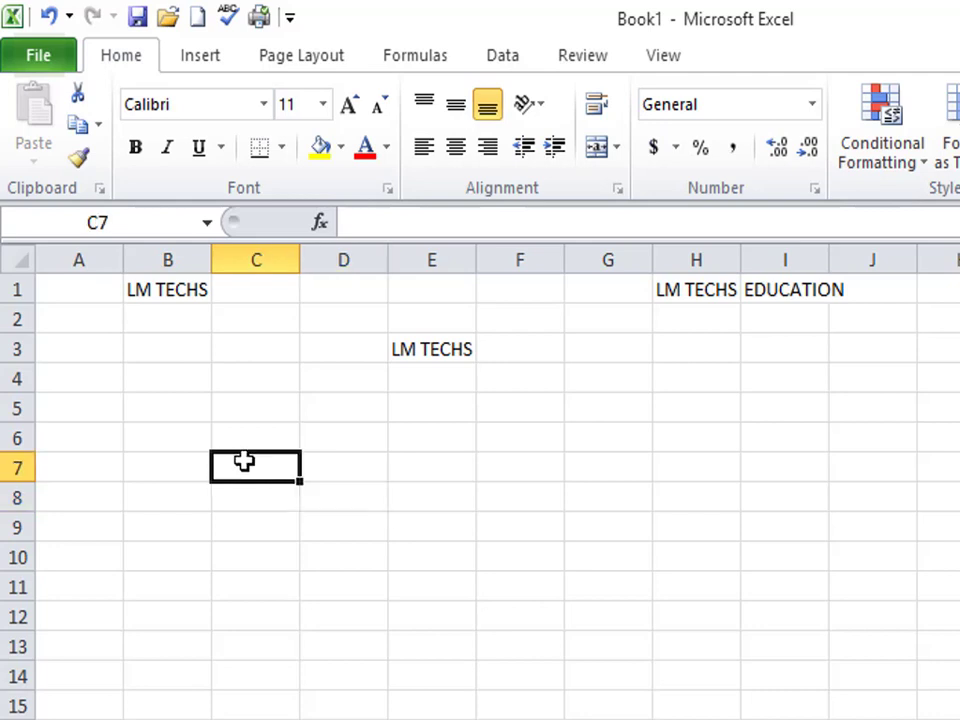
pyautogui.write('Y')
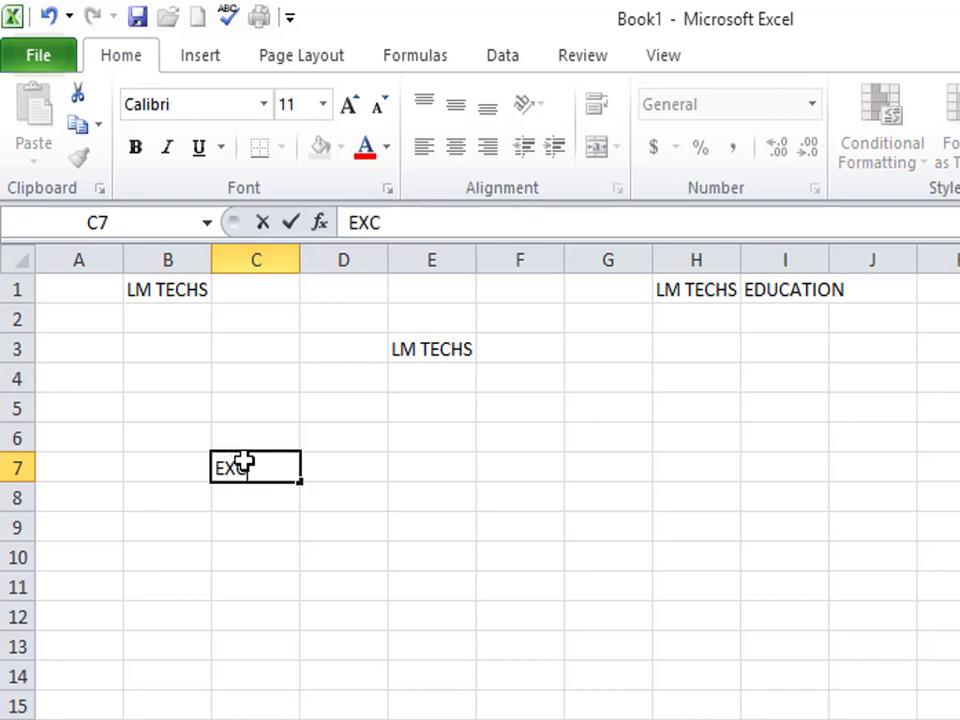
pyautogui.write('XCEL')
pyautogui.press('Tab')
pyautogui.click(244, 461)
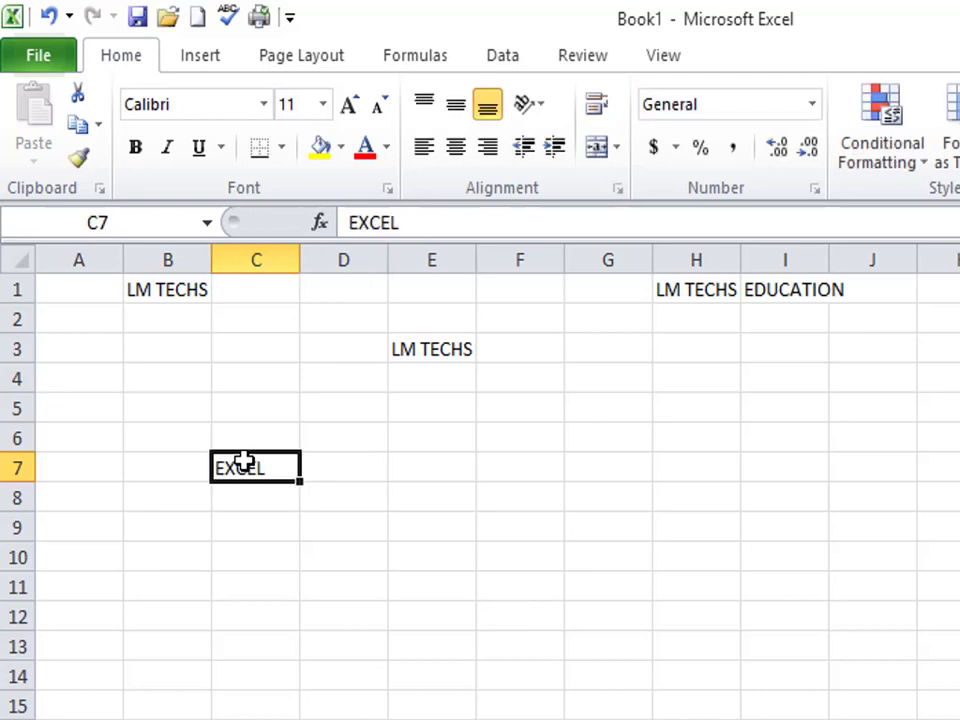
# - Cut the EXCEL text from cell C7 and paste it into cell K1
pyautogui.click(243, 452)
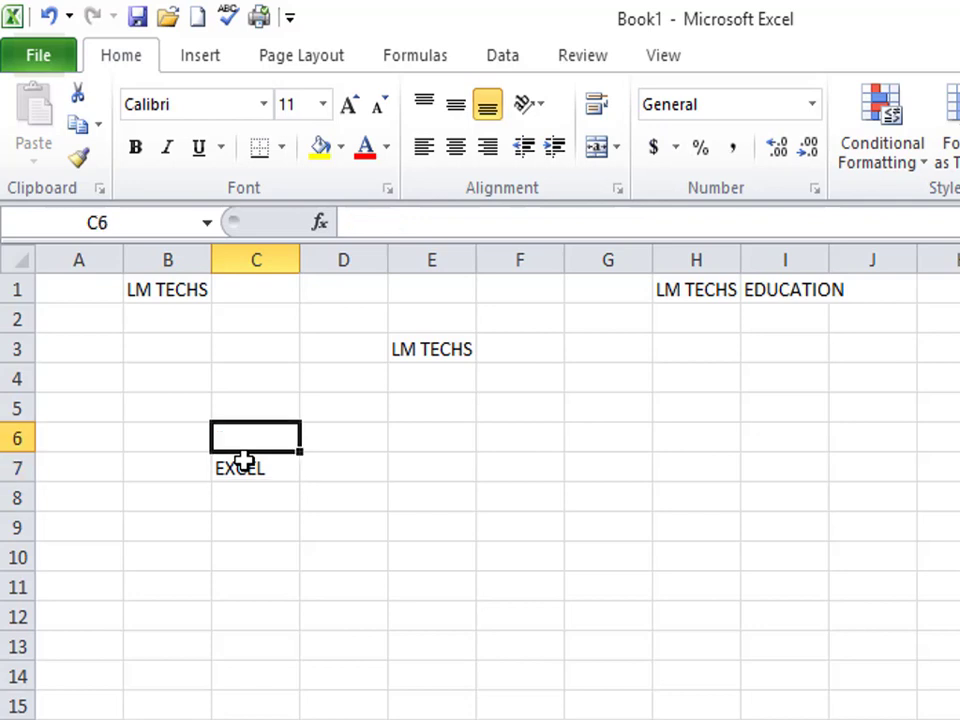
pyautogui.click(244, 460)
pyautogui.hotkey('ctrl', 'x')
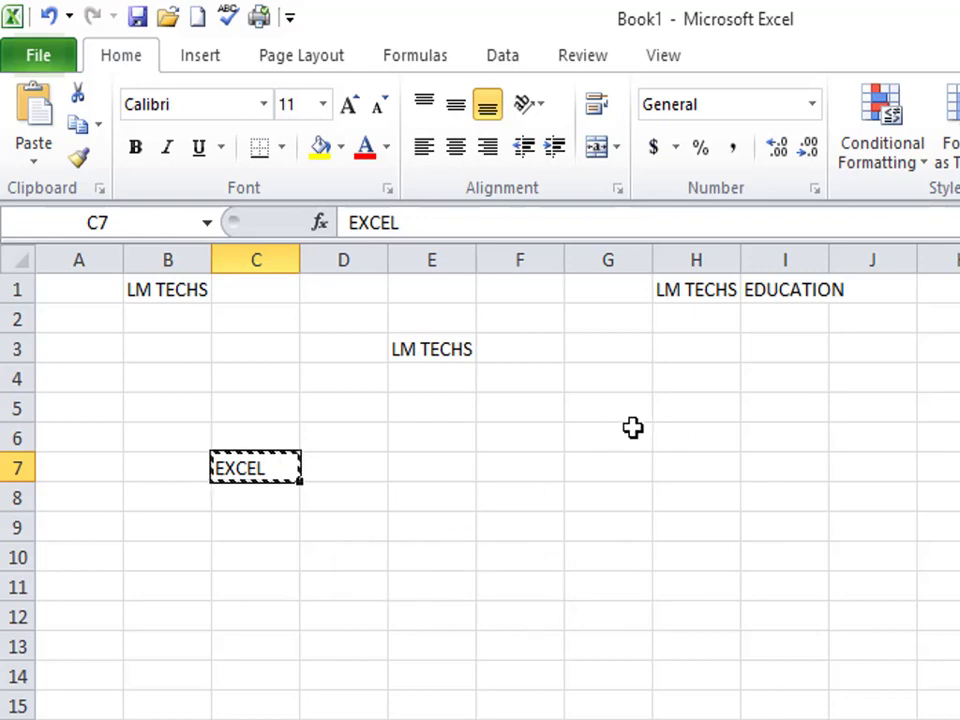
pyautogui.click(942, 288)
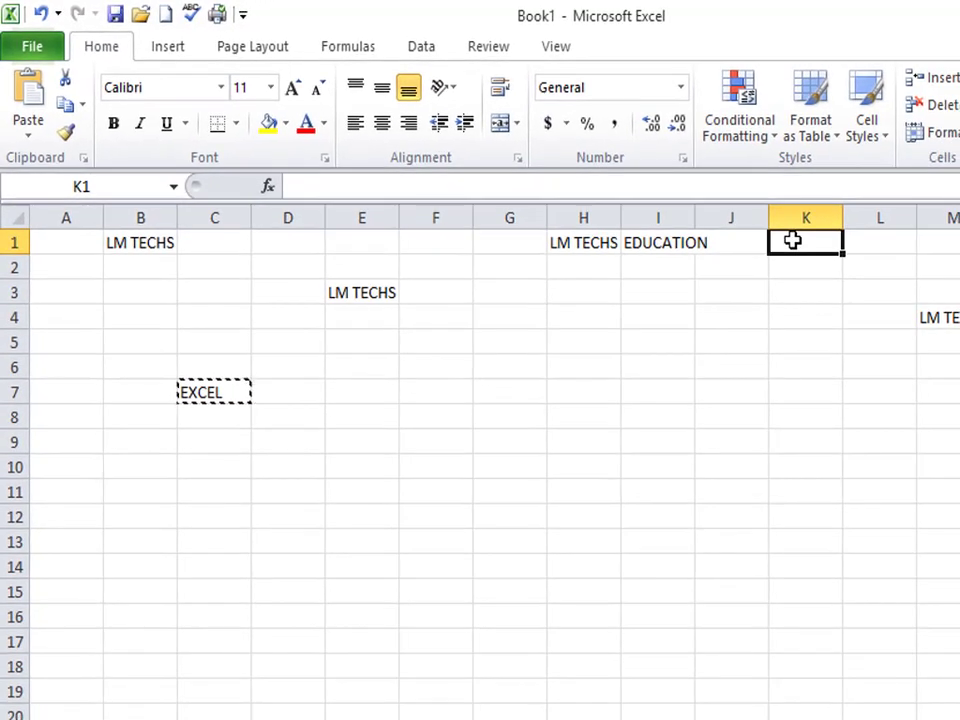
pyautogui.hotkey('ctrl', 'v')
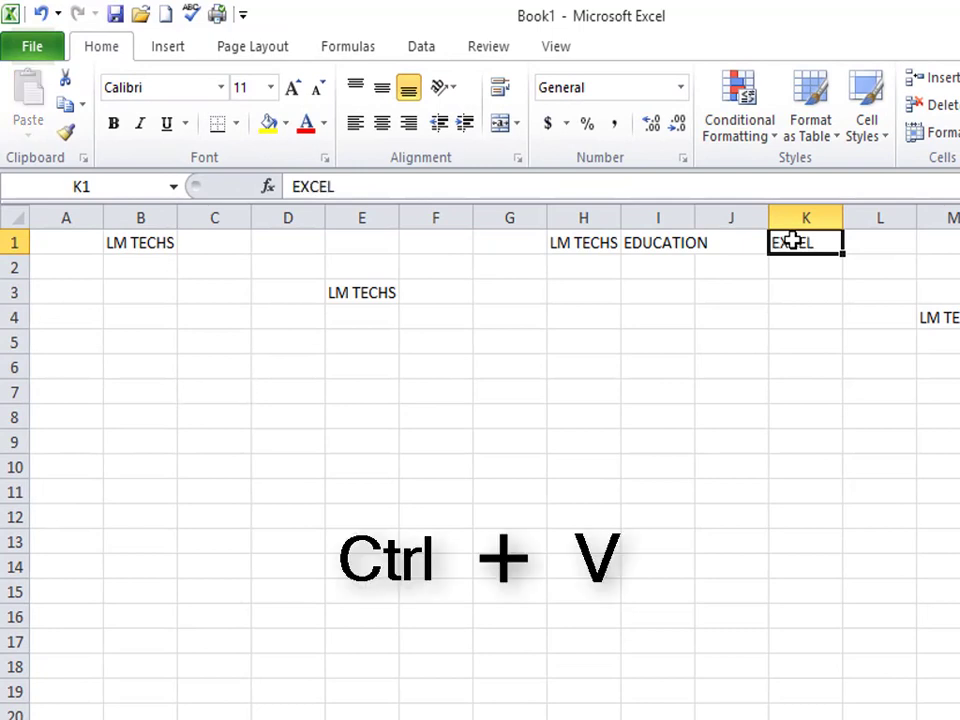